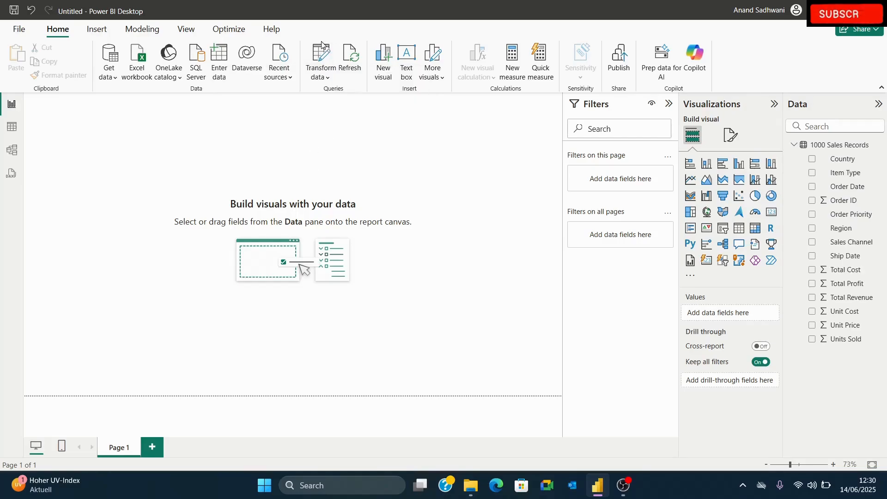
Step: Open the 1000 Sales Records query in the Power Query Editor and dismiss the news notification
click(327, 62)
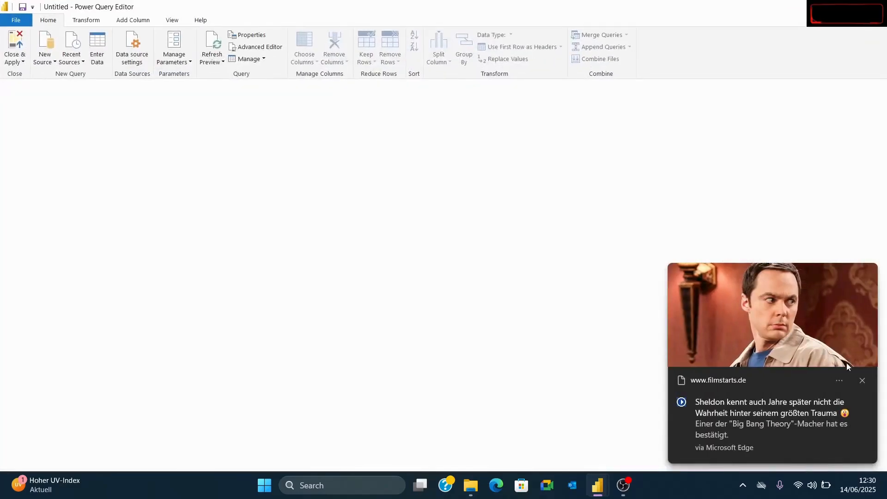
click(861, 381)
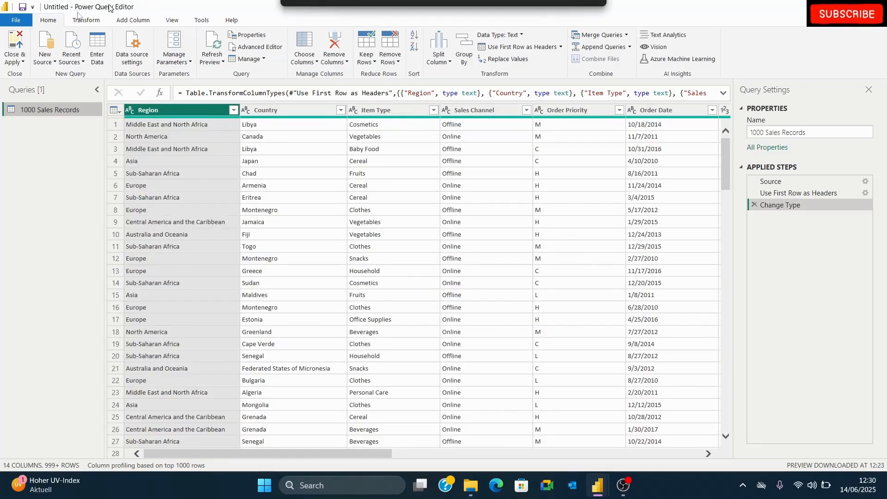
drag(111, 7, 71, 15)
double_click(255, 17)
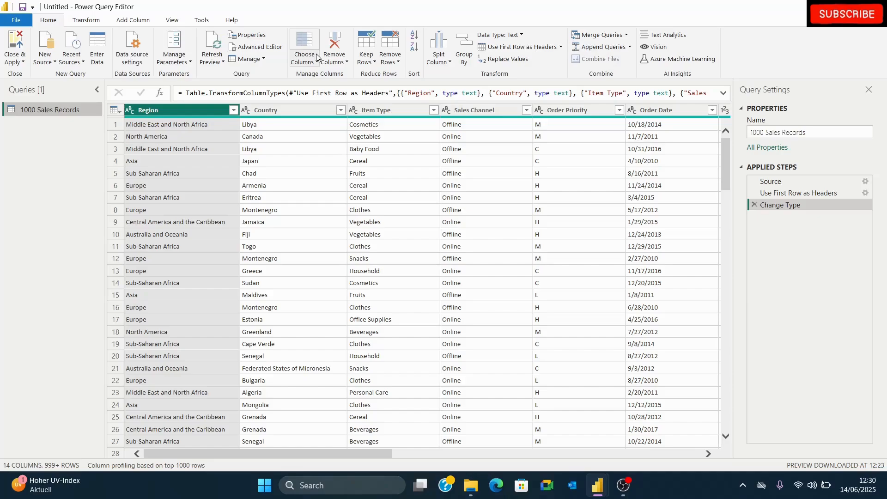
Step: Try removing the Order Date and Ship Date columns, and delete the resulting Removed Columns step
click(339, 62)
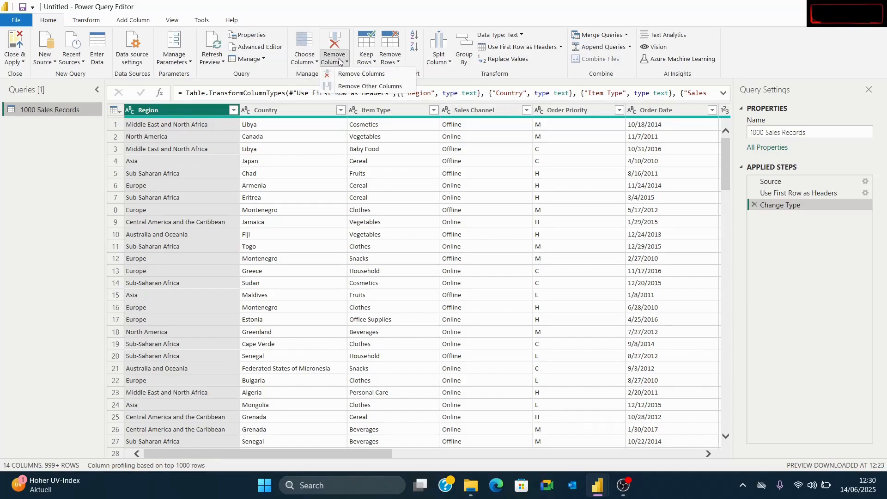
click(387, 454)
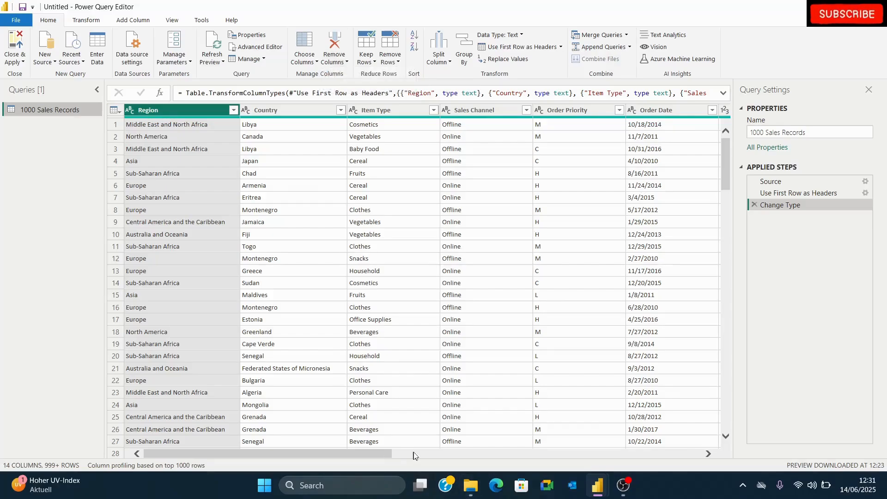
click(656, 110)
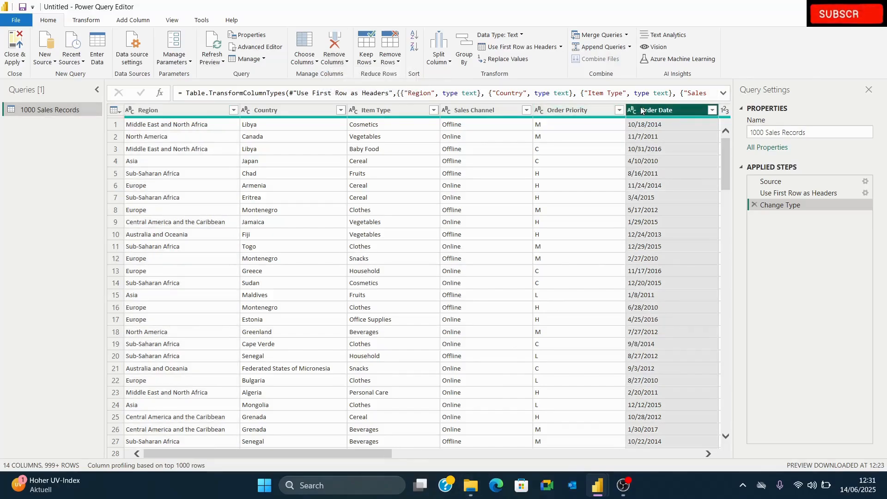
click(335, 37)
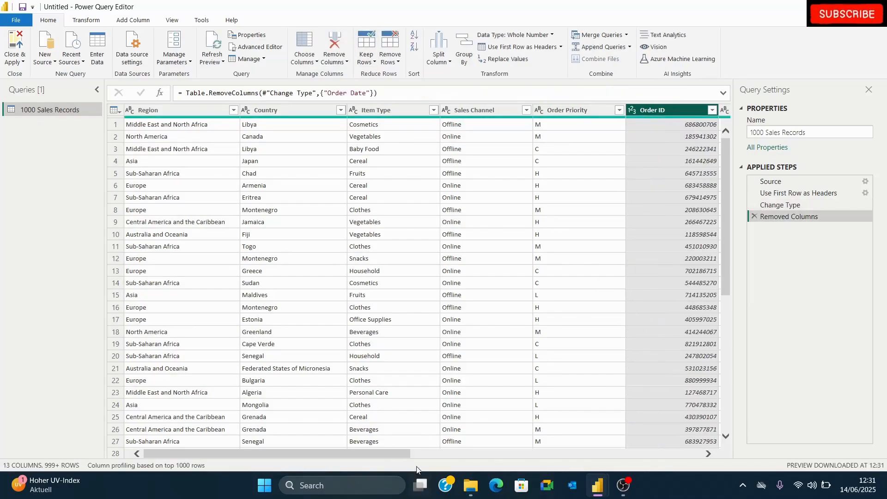
drag(398, 453, 548, 448)
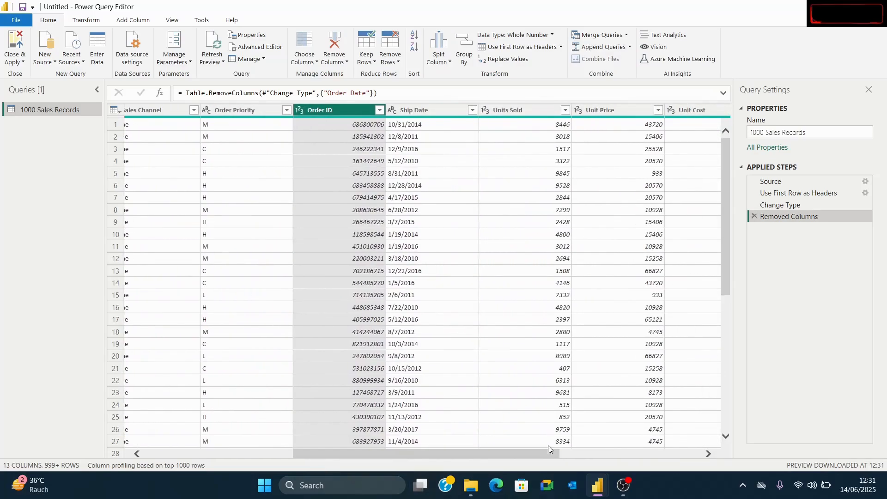
click(442, 113)
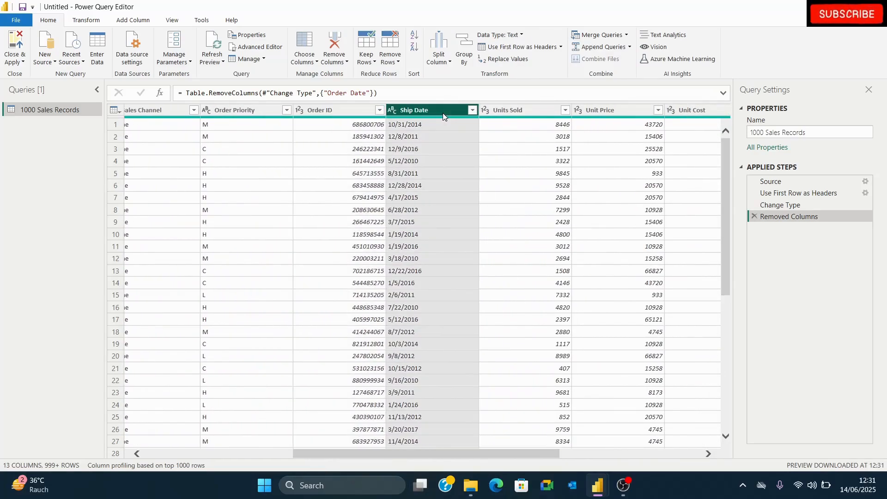
click(333, 42)
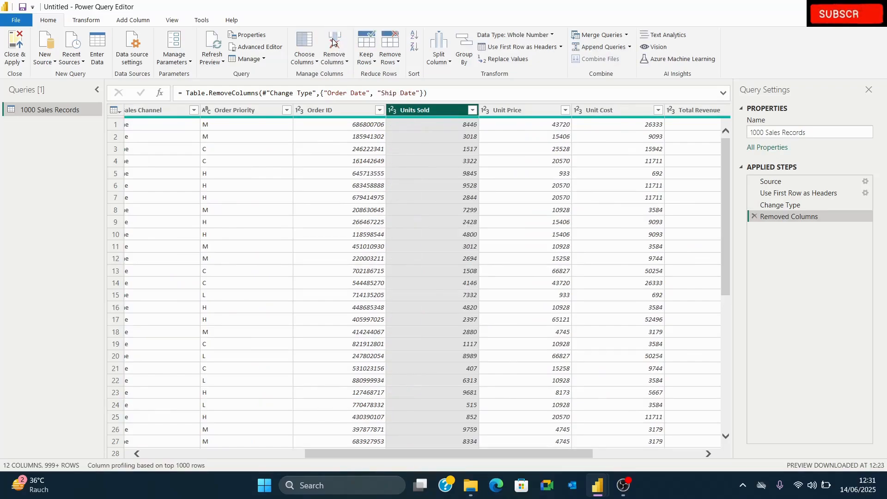
click(754, 217)
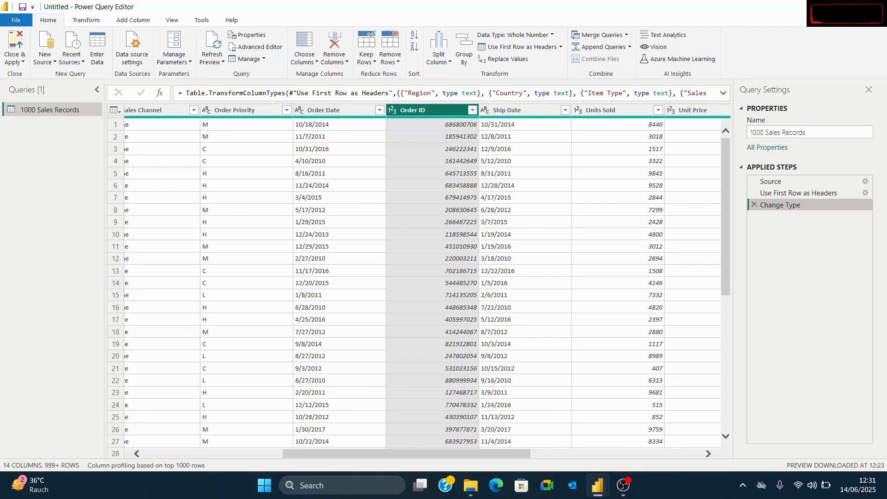
Step: Try removing the Order ID and Ship Date columns, and discard that removal from the applied steps
click(335, 41)
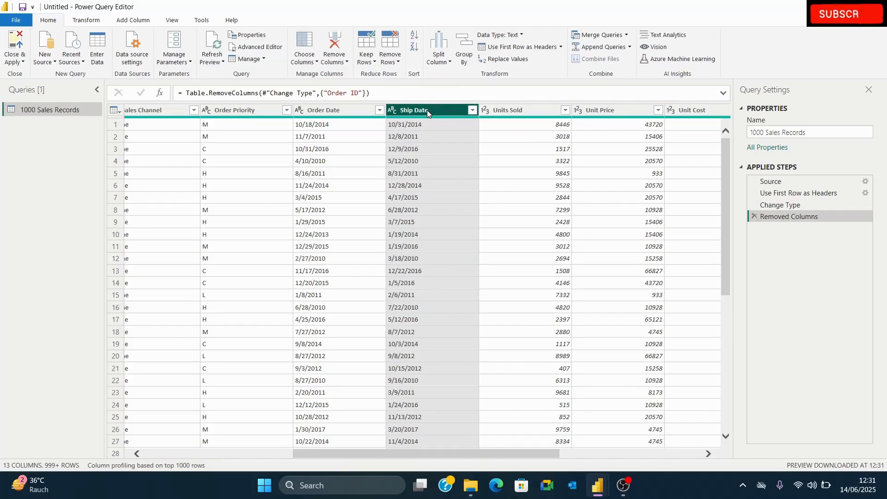
click(333, 37)
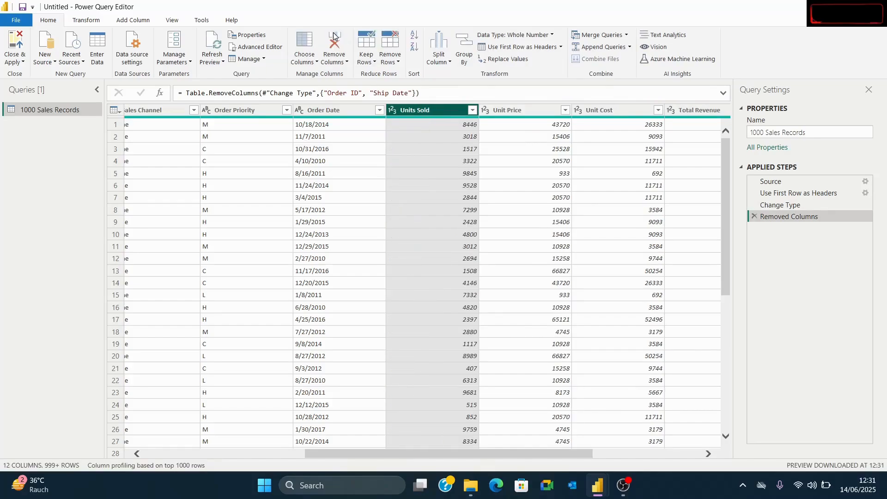
mouse_move(461, 453)
mouse_down()
mouse_move(491, 449)
mouse_move(265, 443)
mouse_up()
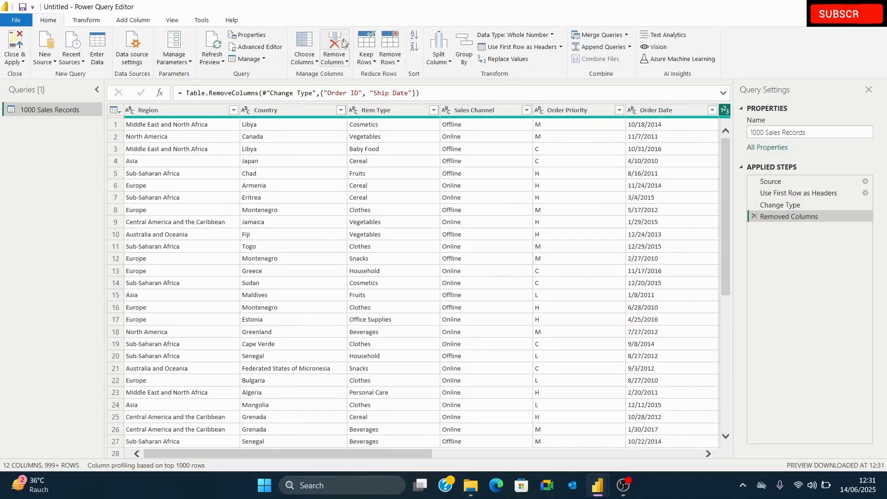
click(759, 217)
Step: Remove the Order Date and Ship Date columns from the 1000 Sales Records table
drag(372, 456, 508, 439)
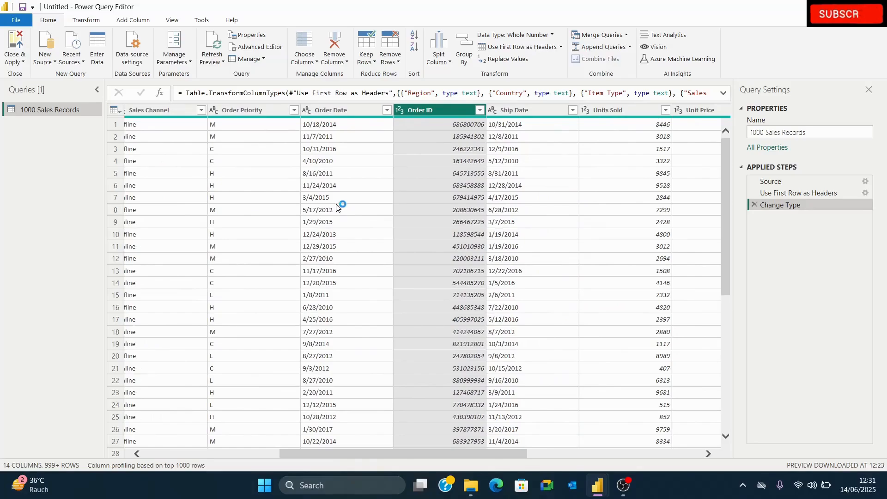
click(331, 110)
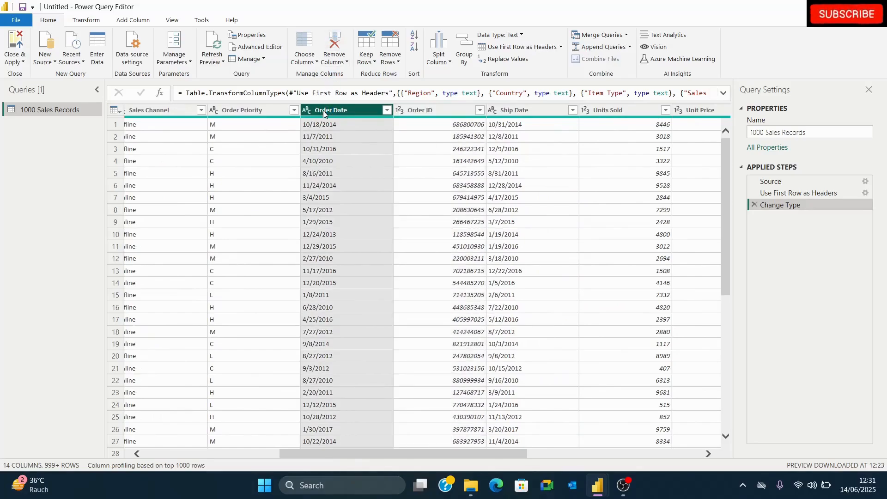
click(331, 36)
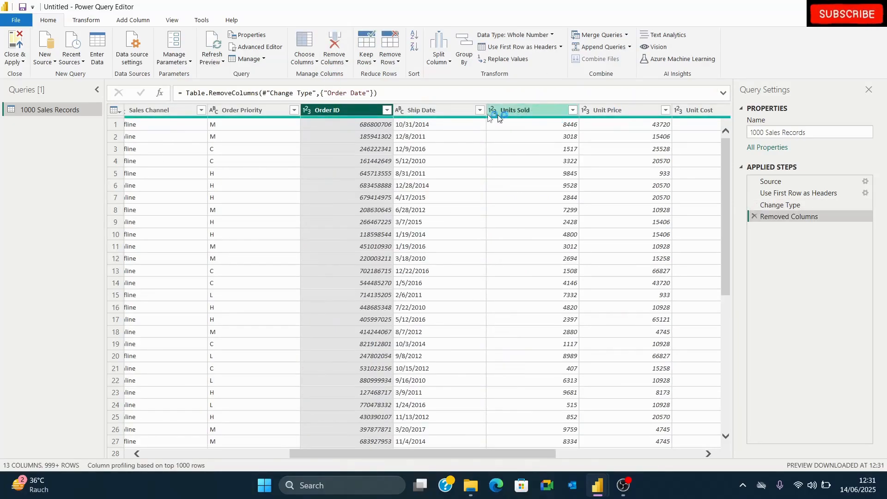
click(450, 110)
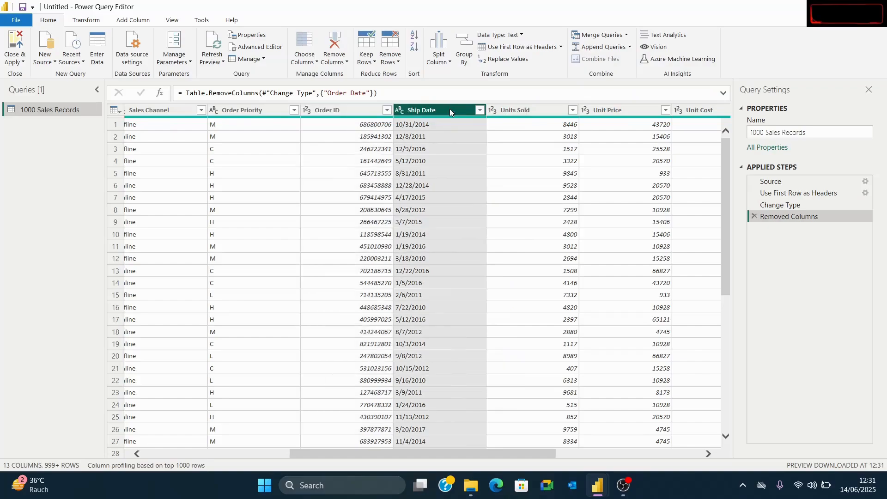
click(329, 34)
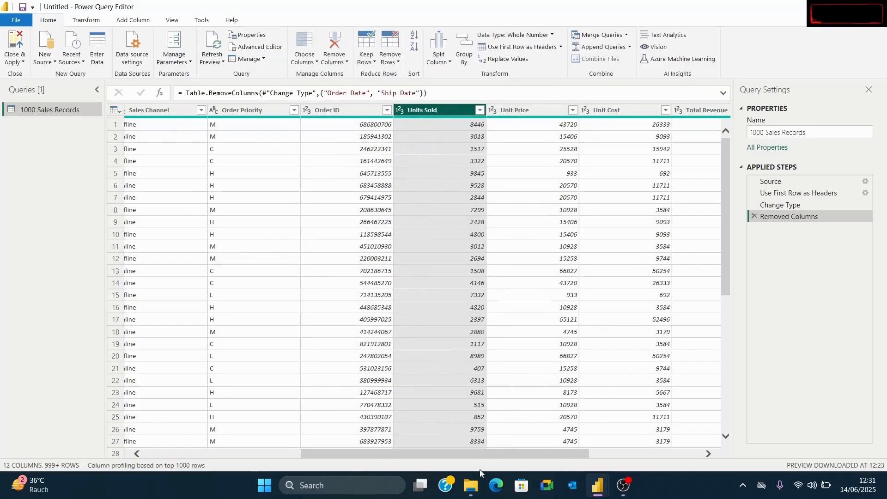
drag(480, 454, 301, 430)
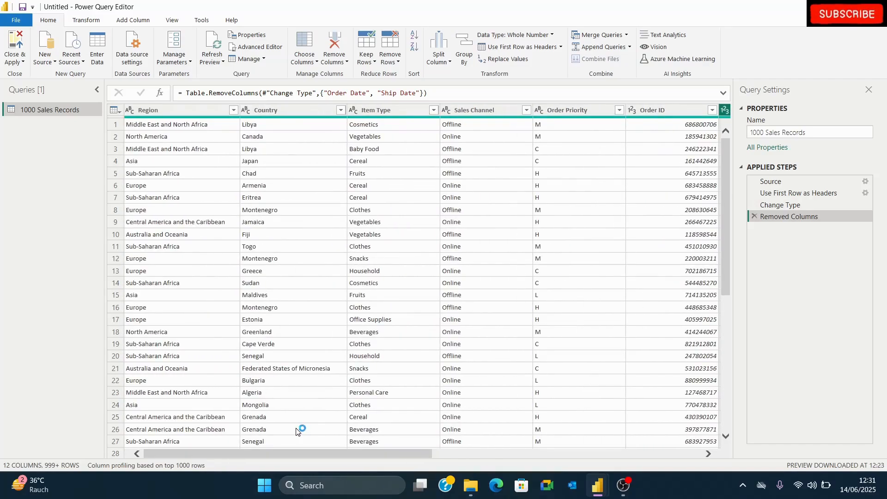
Step: Open the Split Column by Delimiter settings for the Region column
click(449, 58)
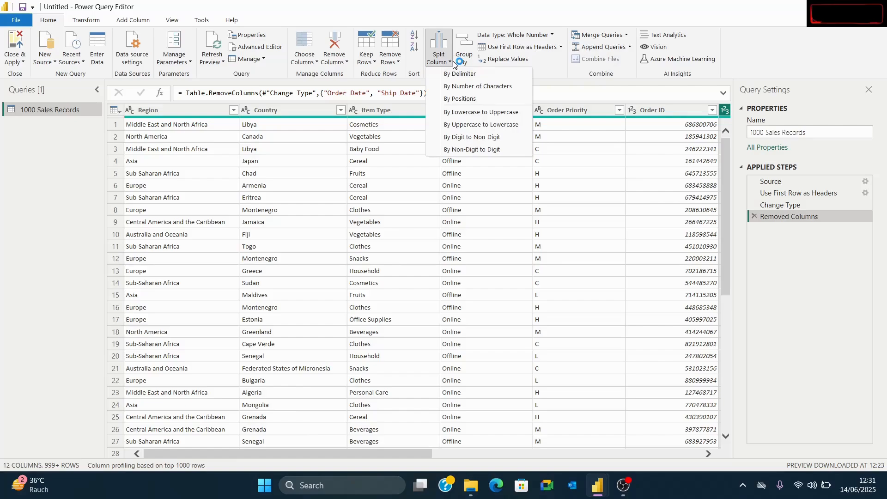
click(366, 177)
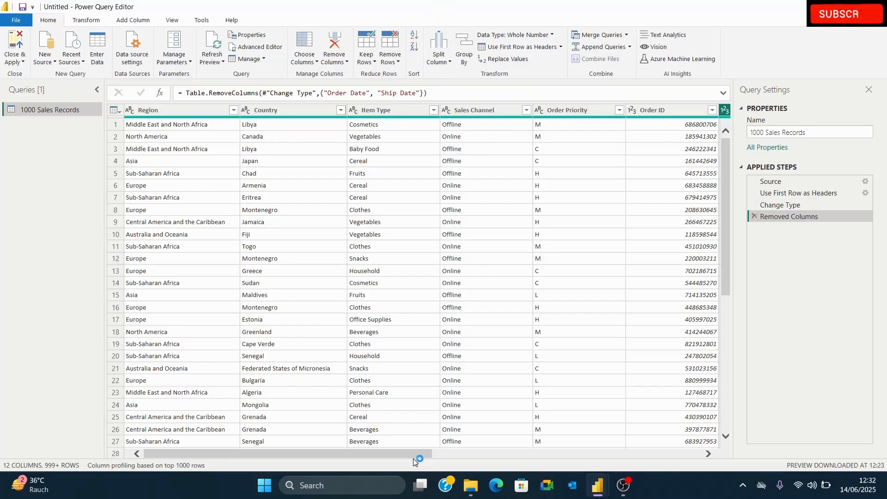
drag(415, 456, 134, 420)
click(180, 109)
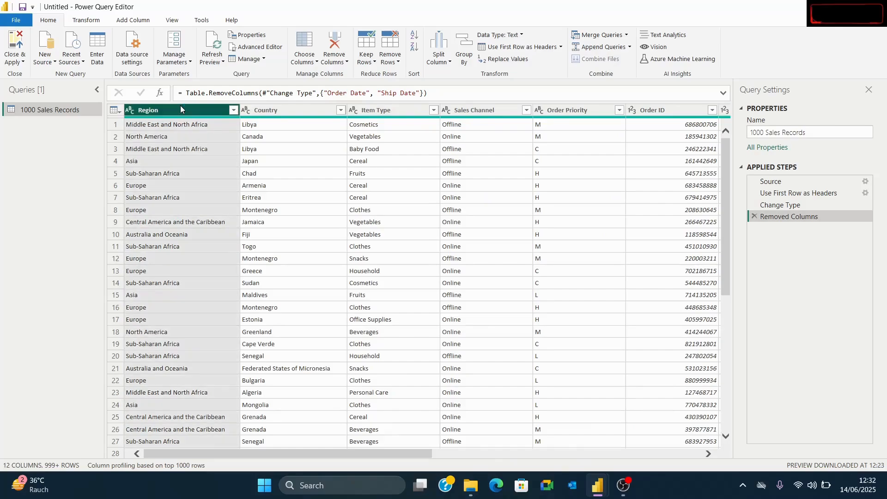
click(444, 56)
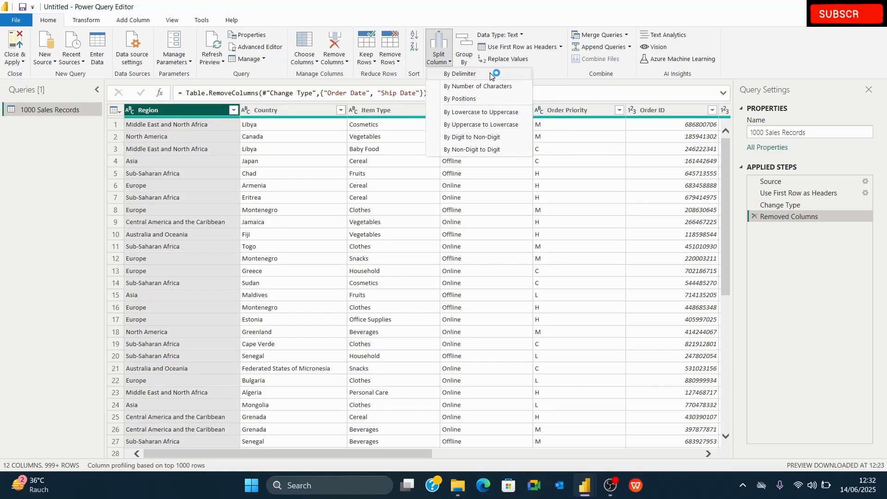
click(460, 74)
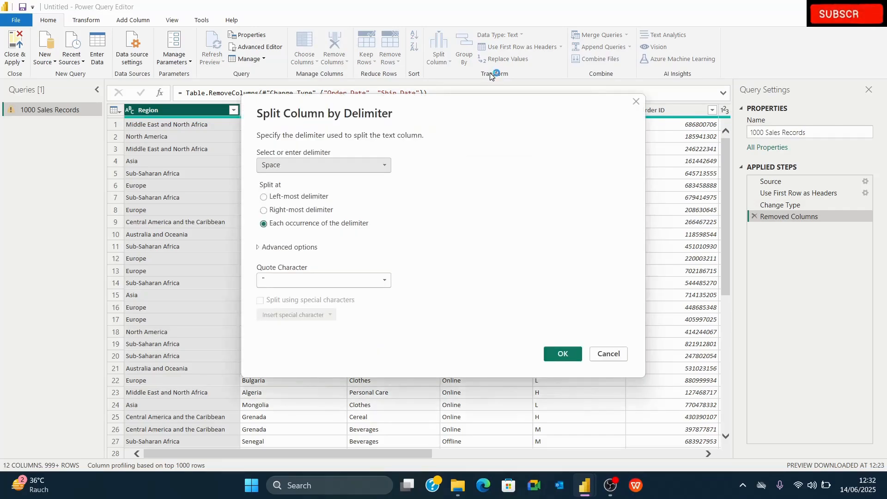
Step: Split the Region column at each occurrence of the Space delimiter, with the quote character set to None
click(351, 165)
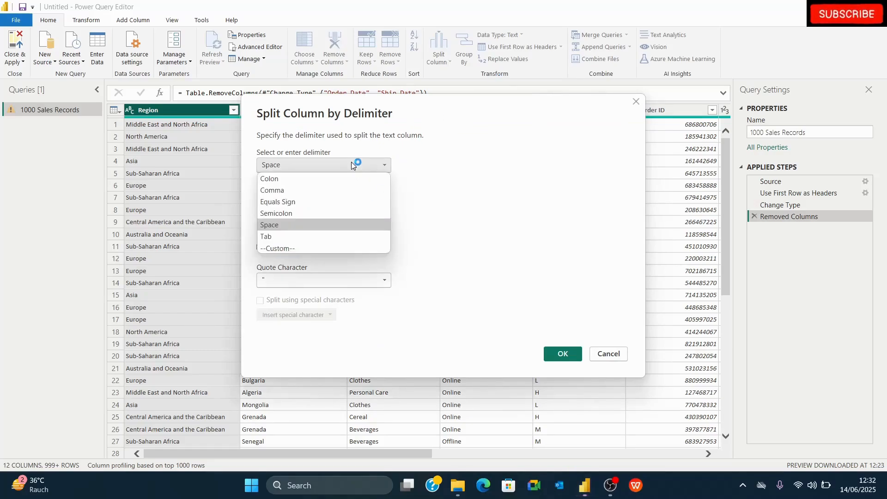
click(335, 225)
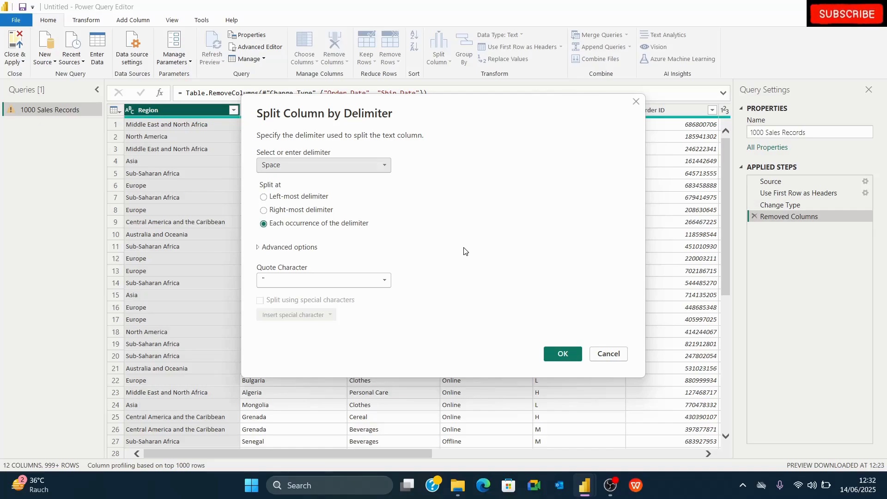
click(362, 281)
click(363, 283)
click(362, 283)
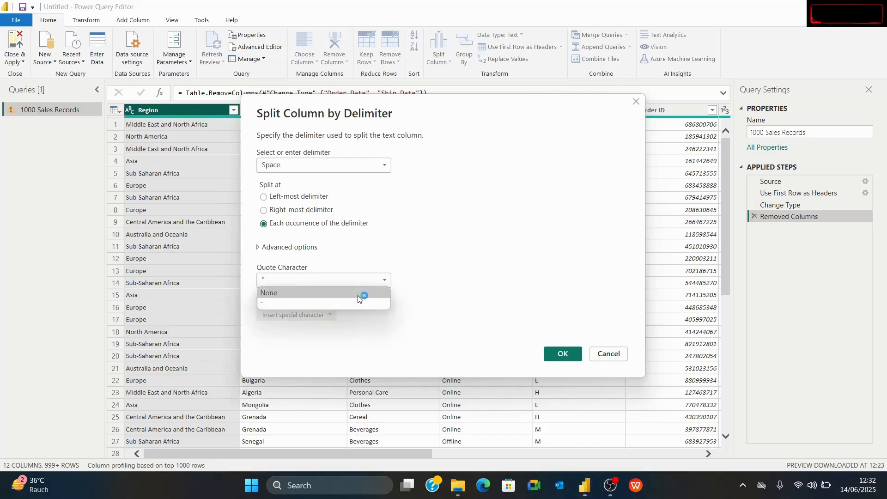
click(358, 298)
click(562, 354)
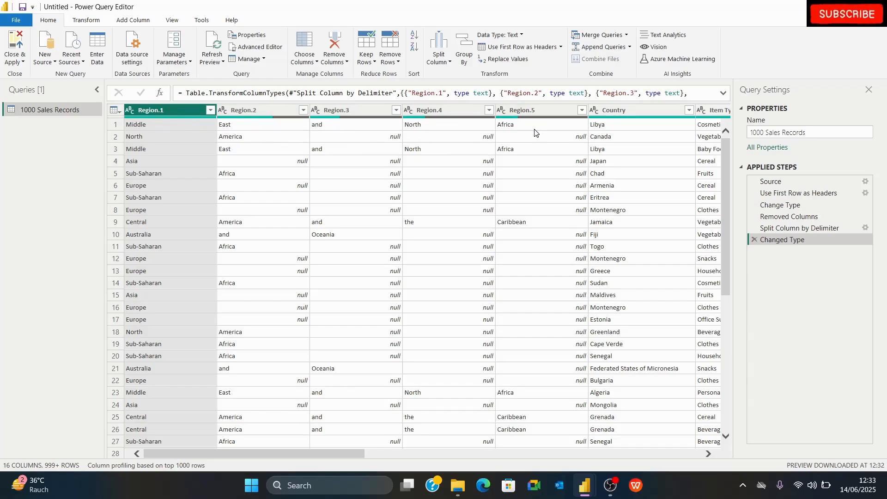
Step: Review the split Region columns, and delete the Changed Type and Split Column by Delimiter steps
scroll(350, 271, down, 3)
scroll(349, 272, up, 3)
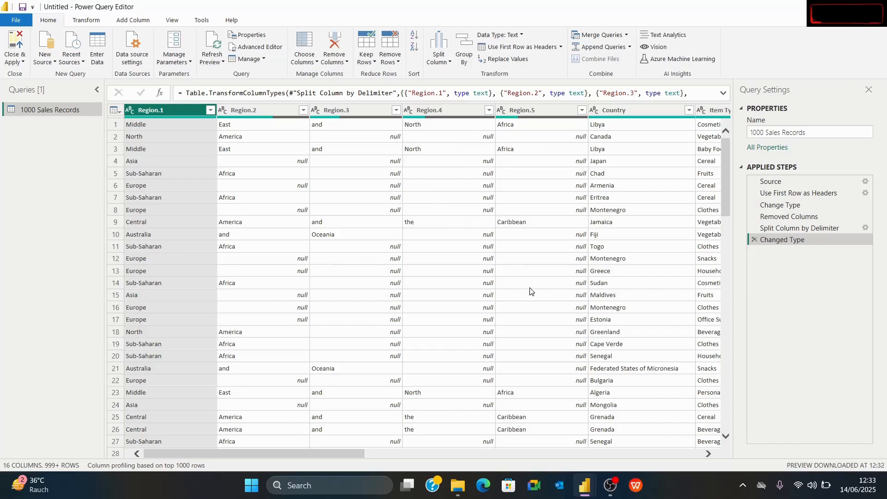
scroll(486, 353, down, 3)
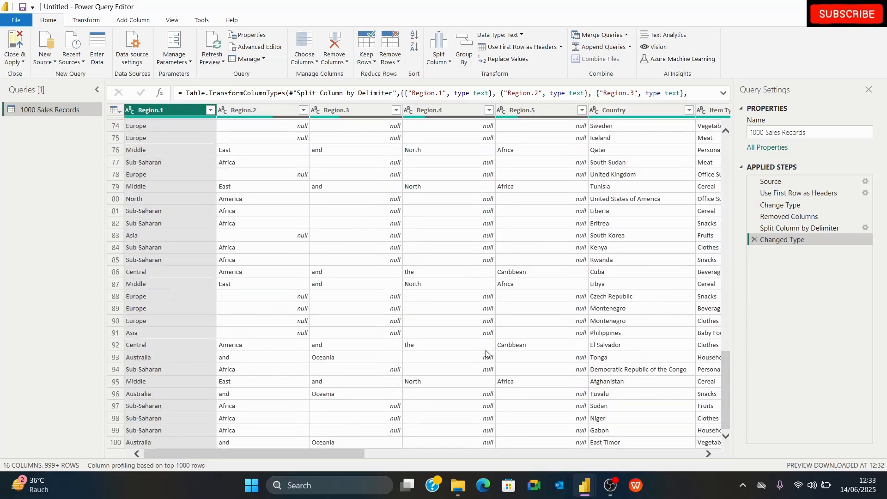
click(752, 240)
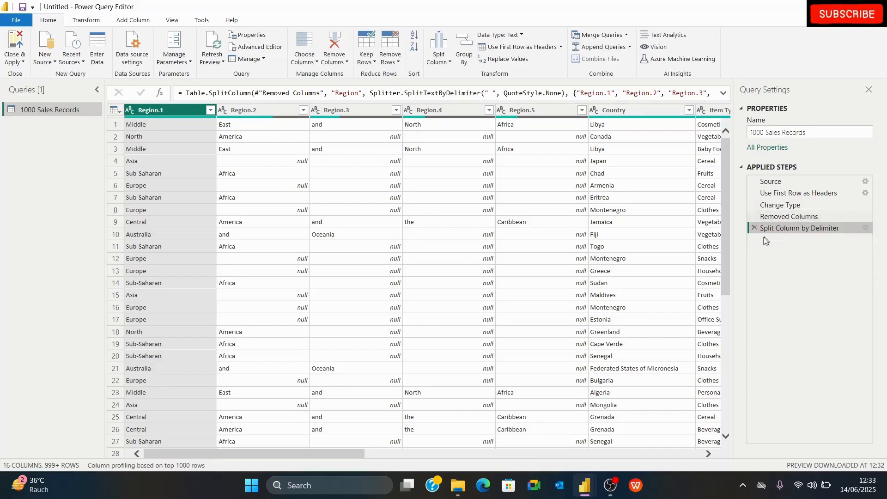
click(754, 228)
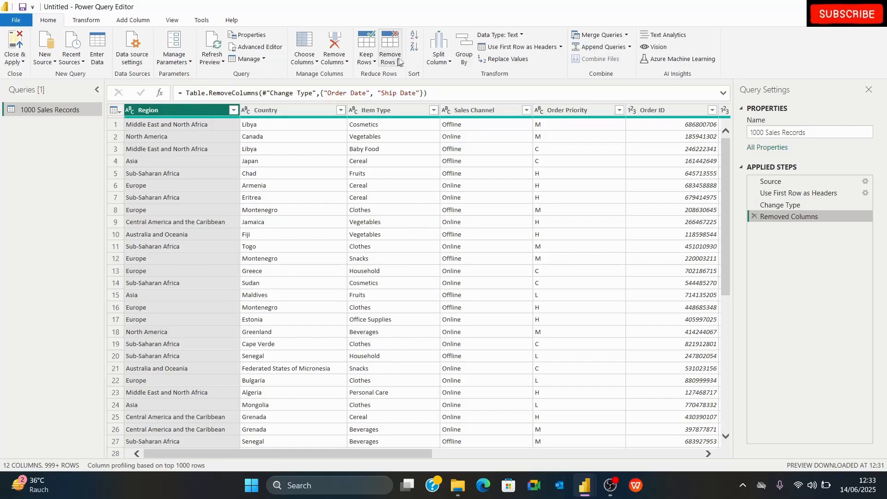
Step: Sort the table by Region in ascending order, and switch the sort to descending
click(414, 34)
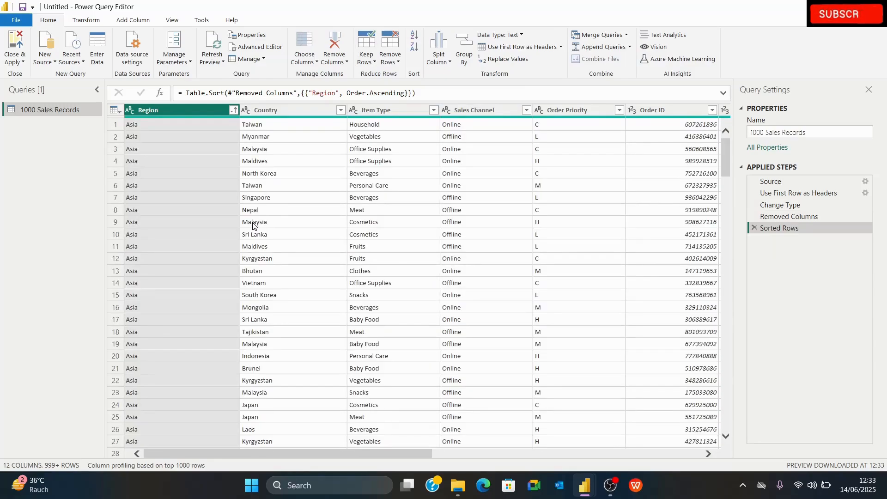
click(413, 48)
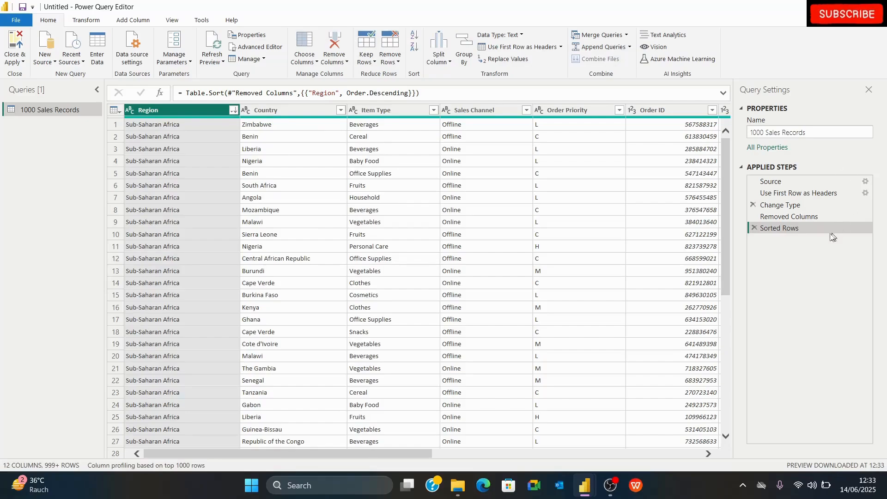
Step: Delete the Sorted Rows step from the query and view the available options for removing rows
click(754, 228)
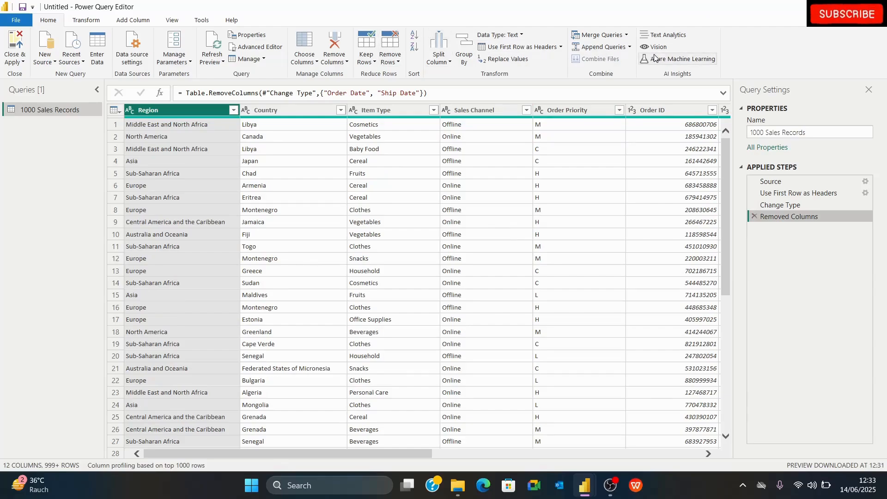
click(388, 52)
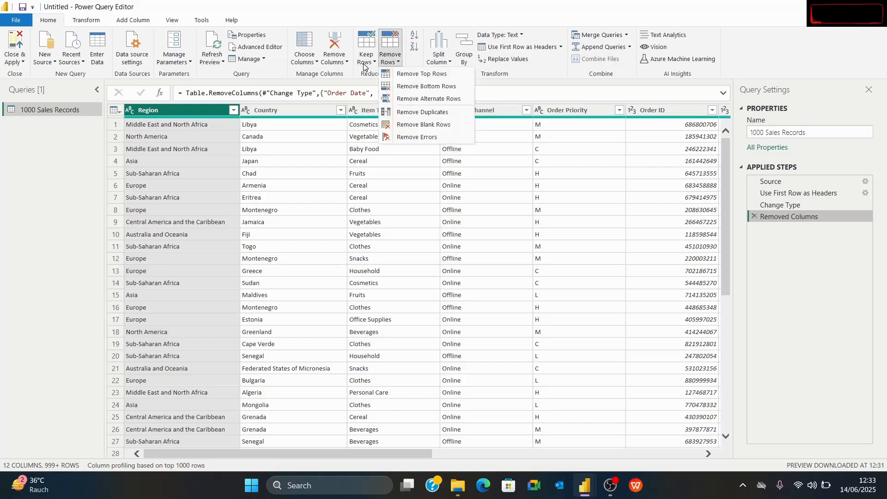
click(404, 242)
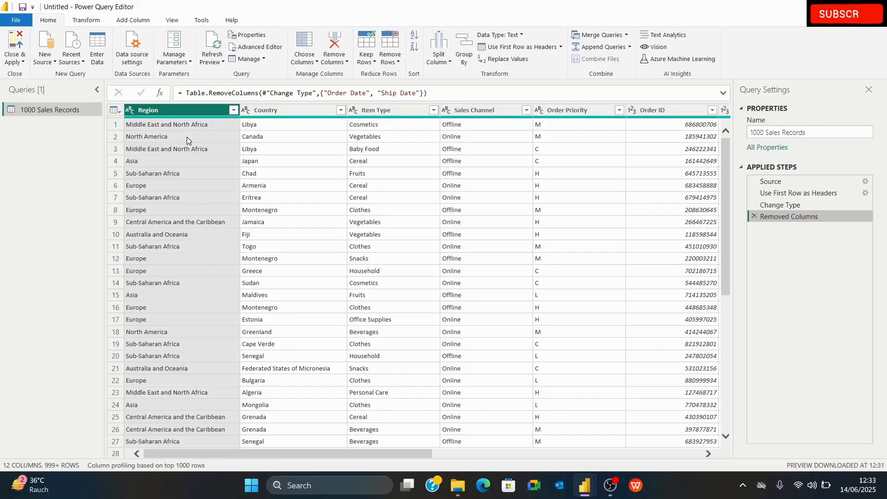
Step: Remove 1 row from the top of the sales table, and delete that applied step again
click(113, 125)
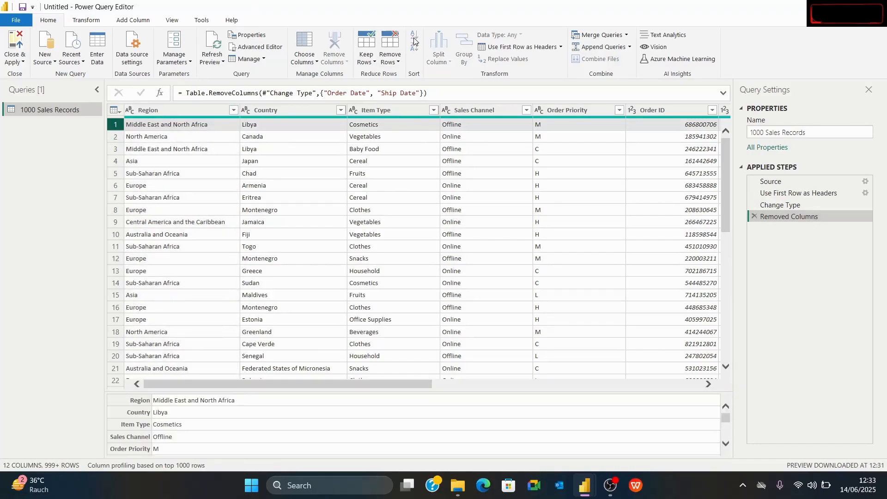
click(397, 45)
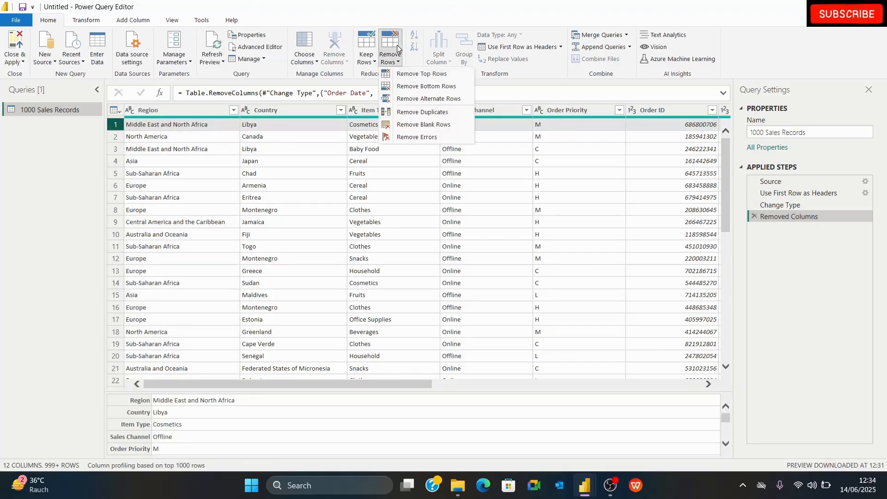
click(412, 75)
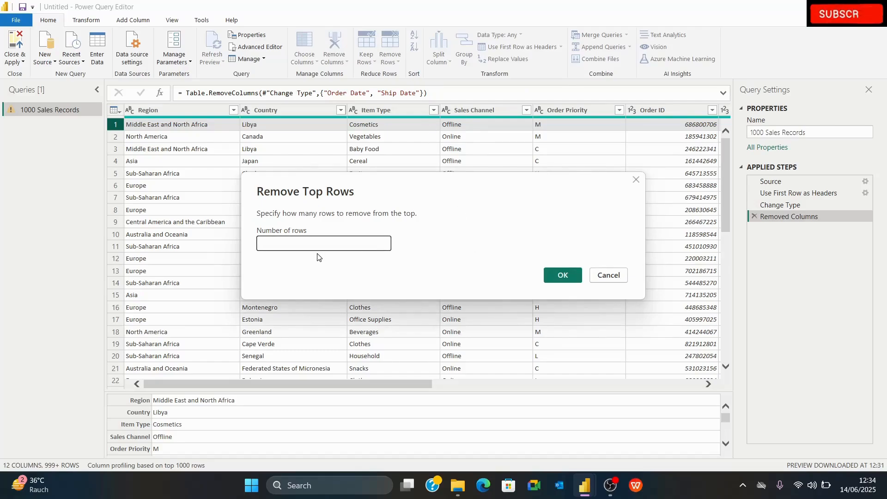
key(Num_Lock)
key(Num_Lock)
text(1)
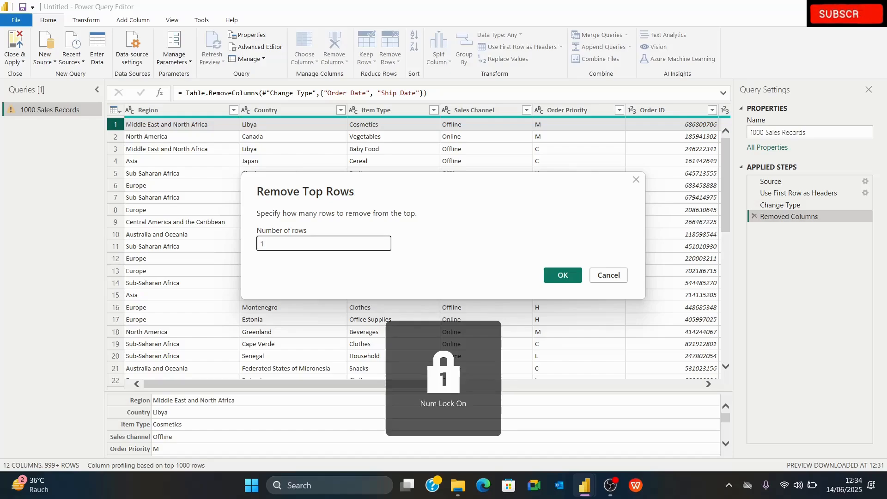
click(560, 276)
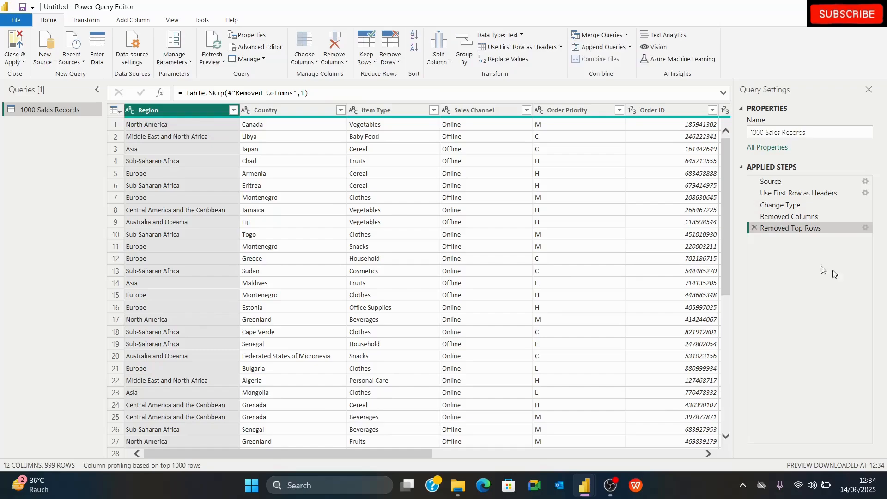
click(753, 231)
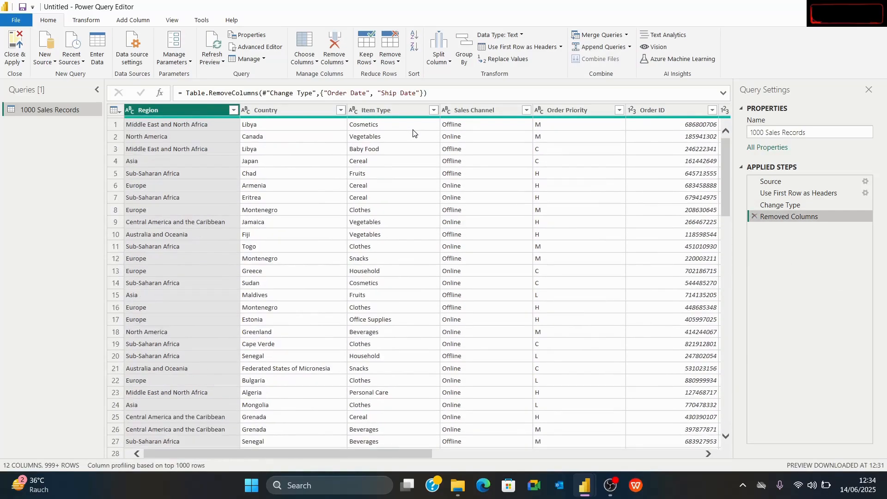
Step: Replace the value Asia with India in the Region column
click(507, 60)
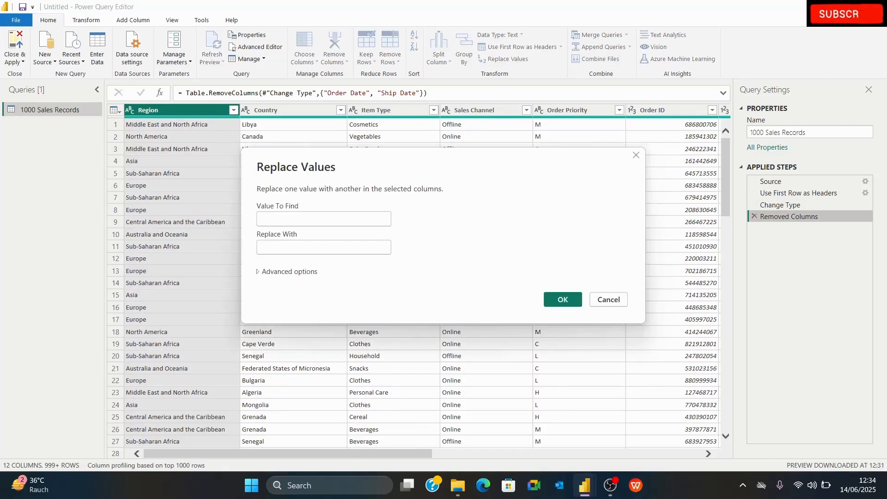
text(Asia)
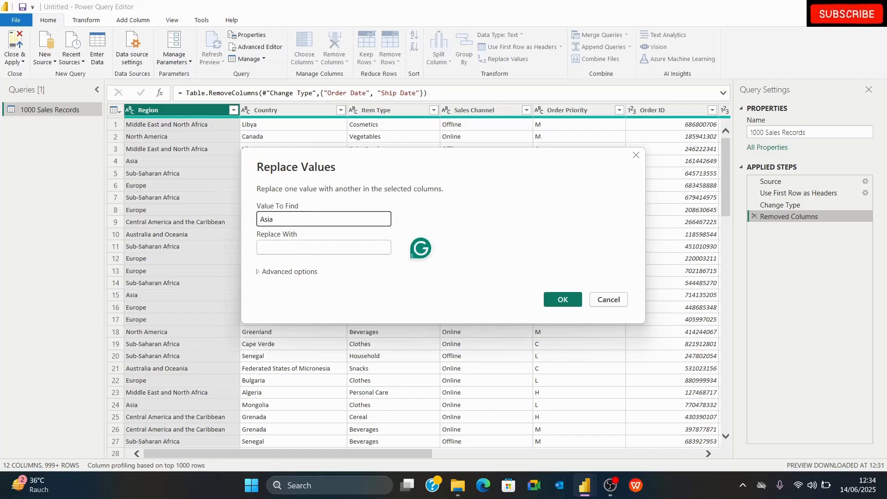
key(Tab)
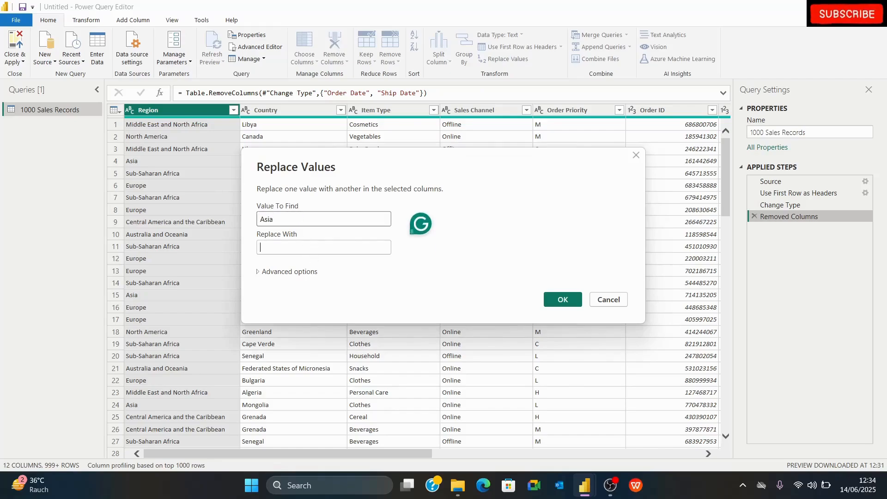
text(India)
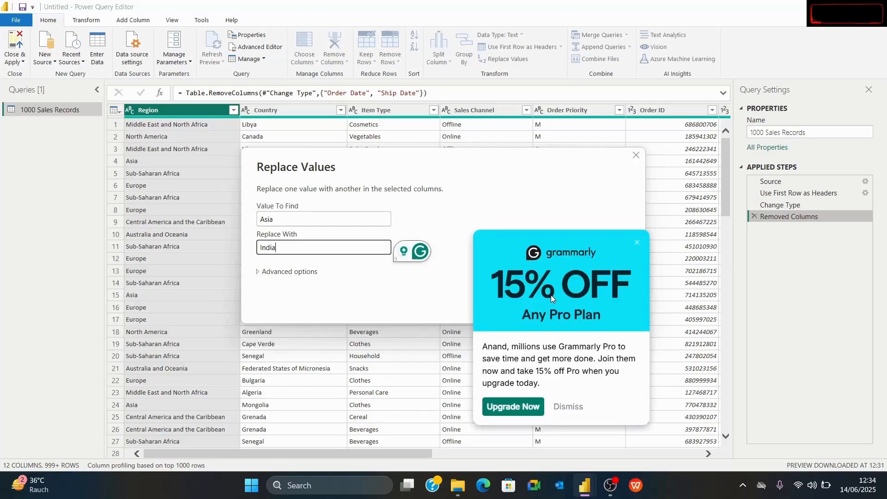
click(635, 240)
click(562, 300)
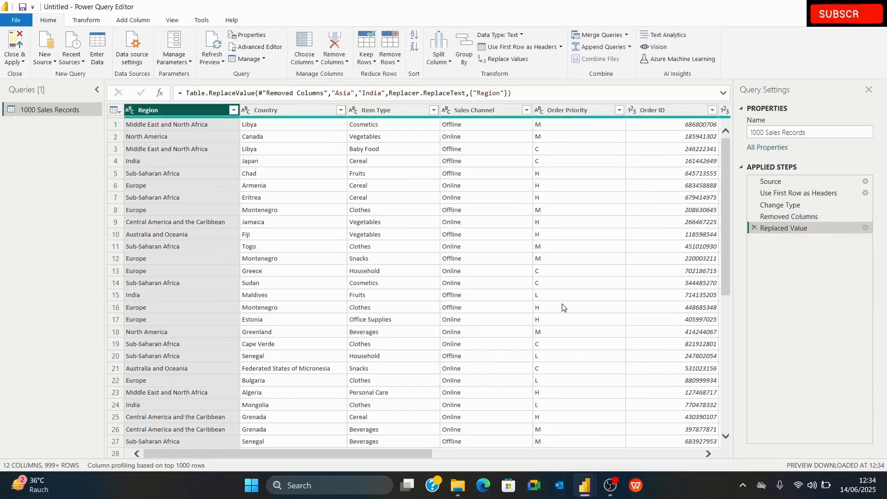
Step: Check the replaced cells in the Region column and delete the Replaced Value step
click(134, 164)
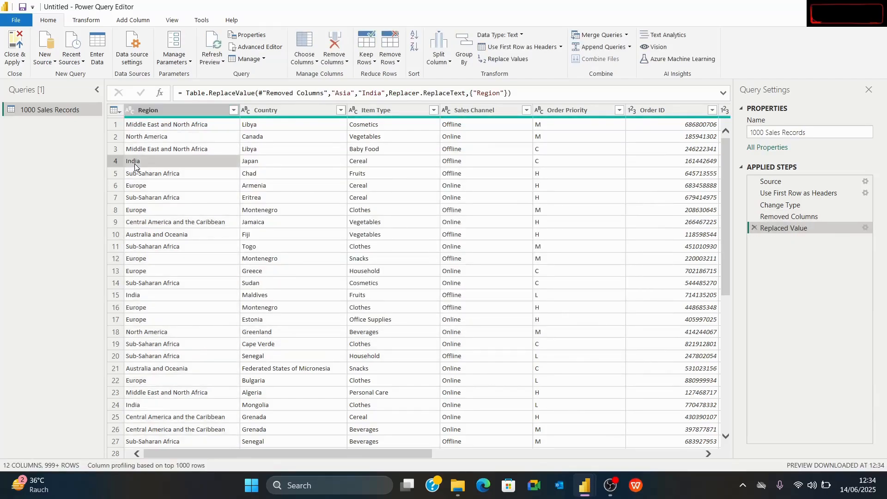
click(139, 296)
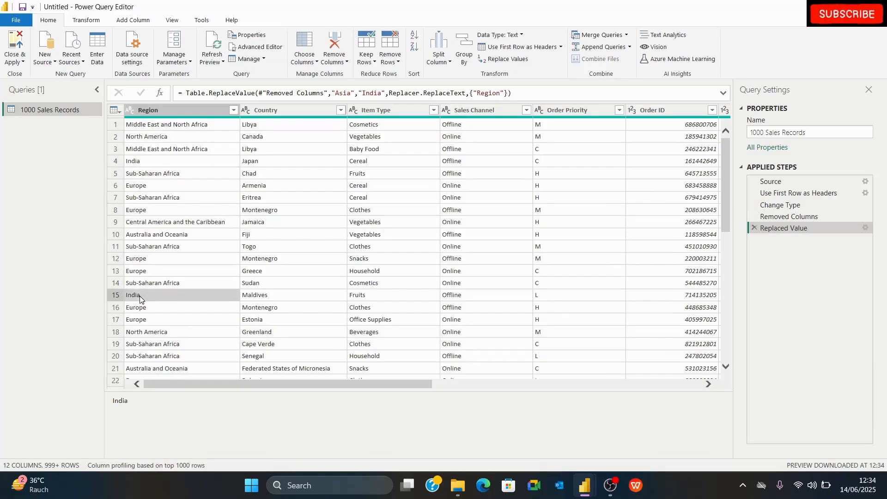
click(754, 229)
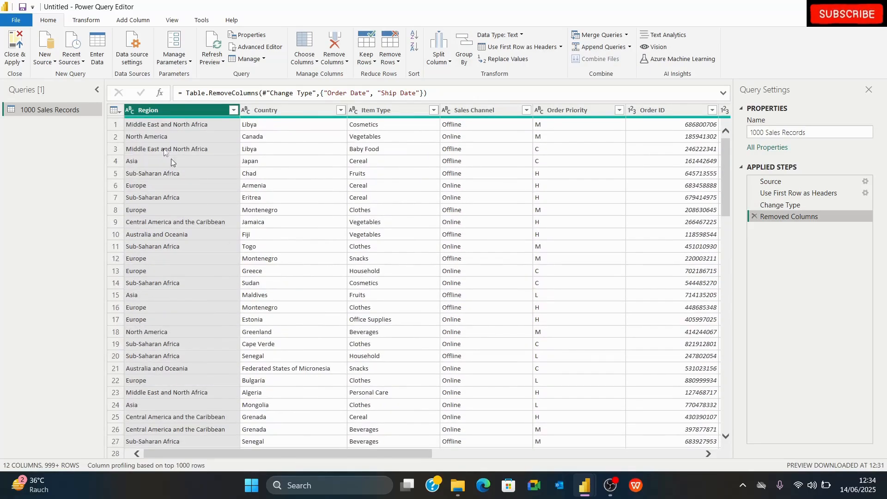
Step: Examine the commands offered for transforming columns, adding new columns and adjusting the editor view
click(79, 20)
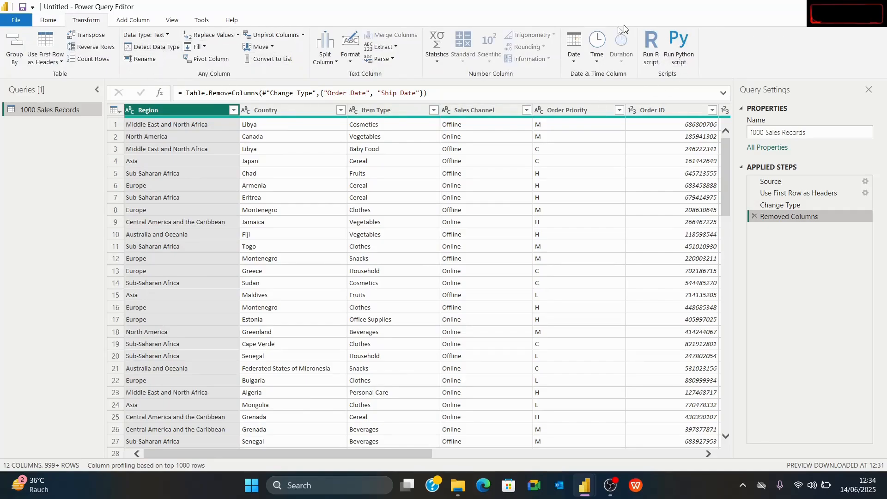
scroll(463, 257, down, 10)
scroll(448, 257, up, 10)
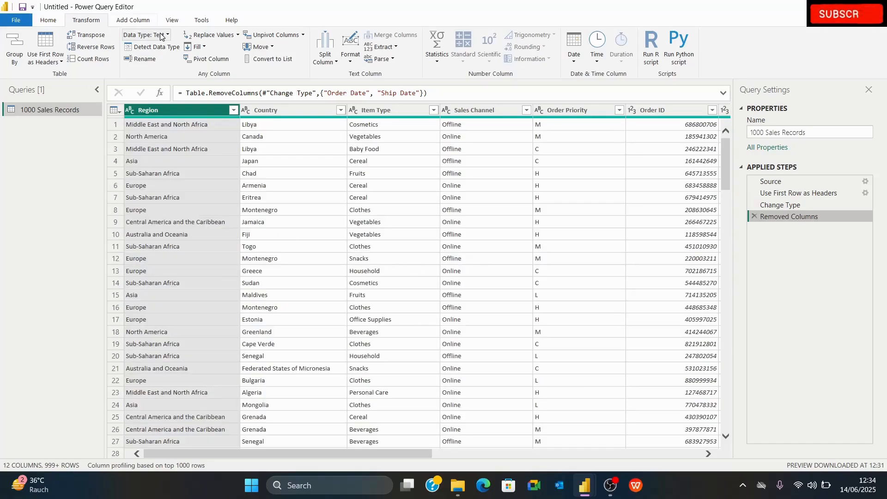
click(144, 25)
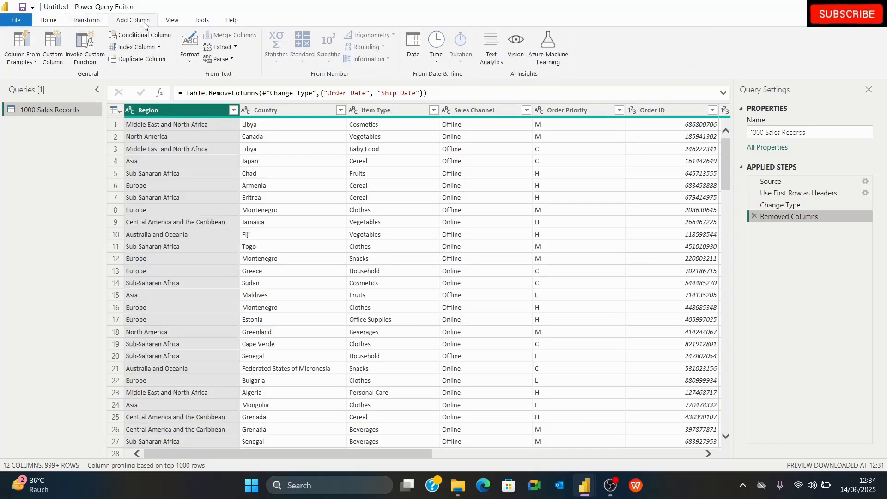
click(88, 26)
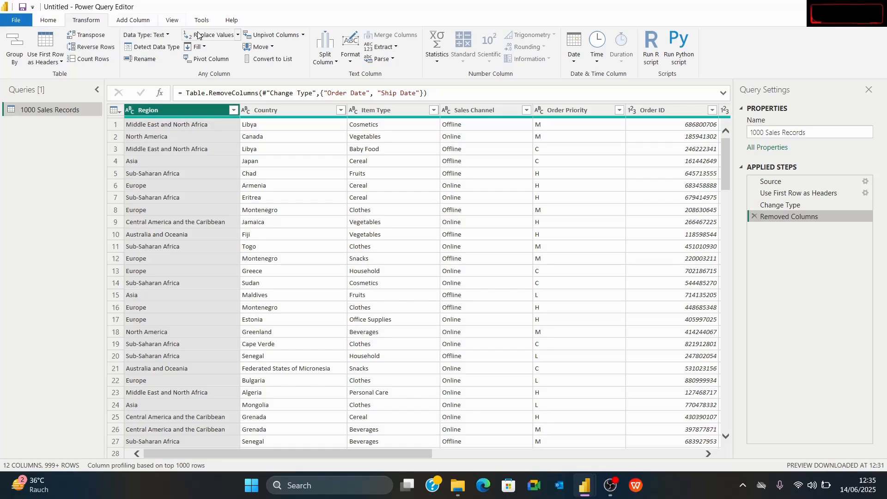
click(147, 21)
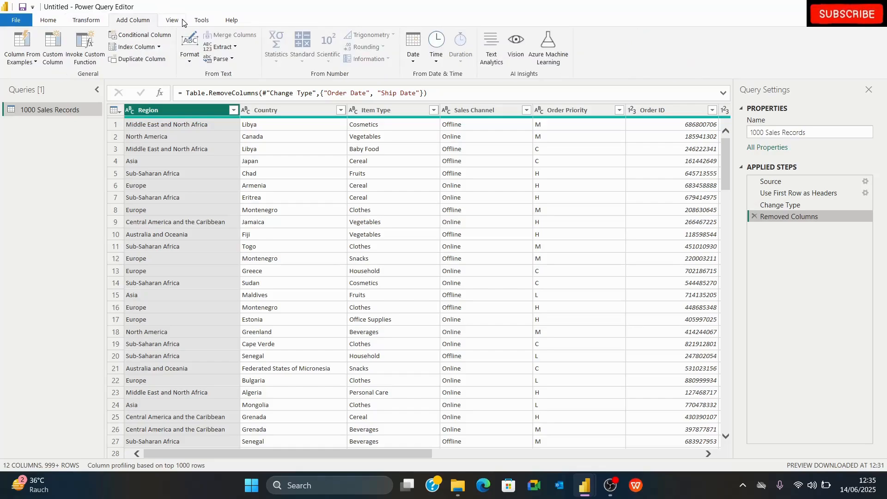
click(182, 22)
click(125, 24)
click(61, 24)
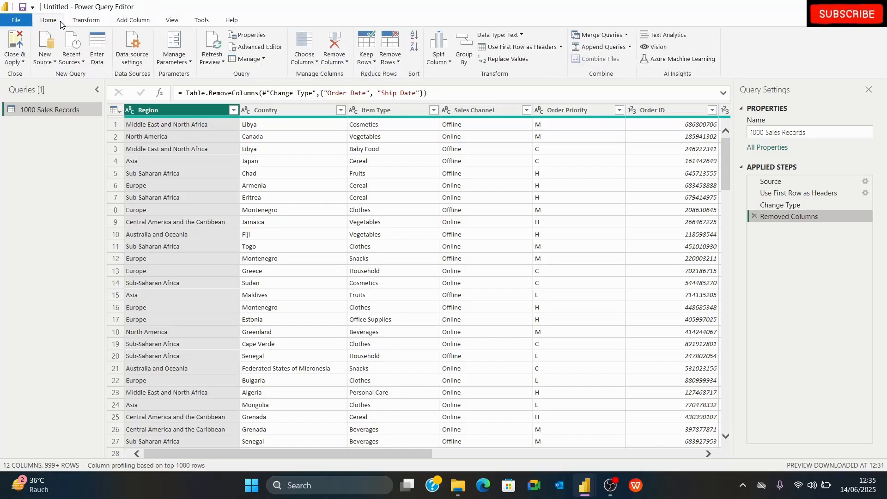